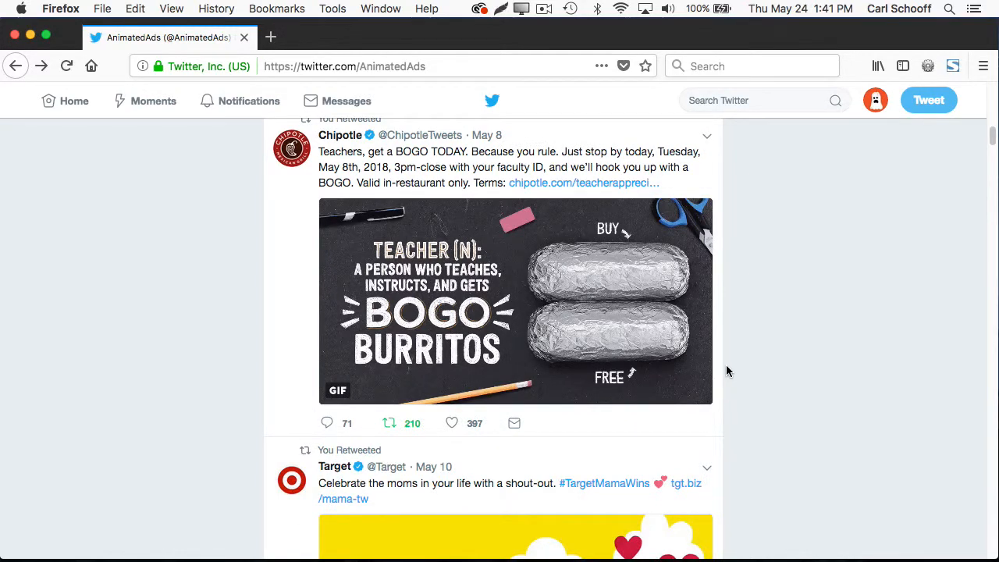
# Look through the AnimatedAds Twitter feed for examples of short animated ads, including the Starbucks, Applebee's and Taco Bell posts
pyautogui.scroll(-5, 726, 372)
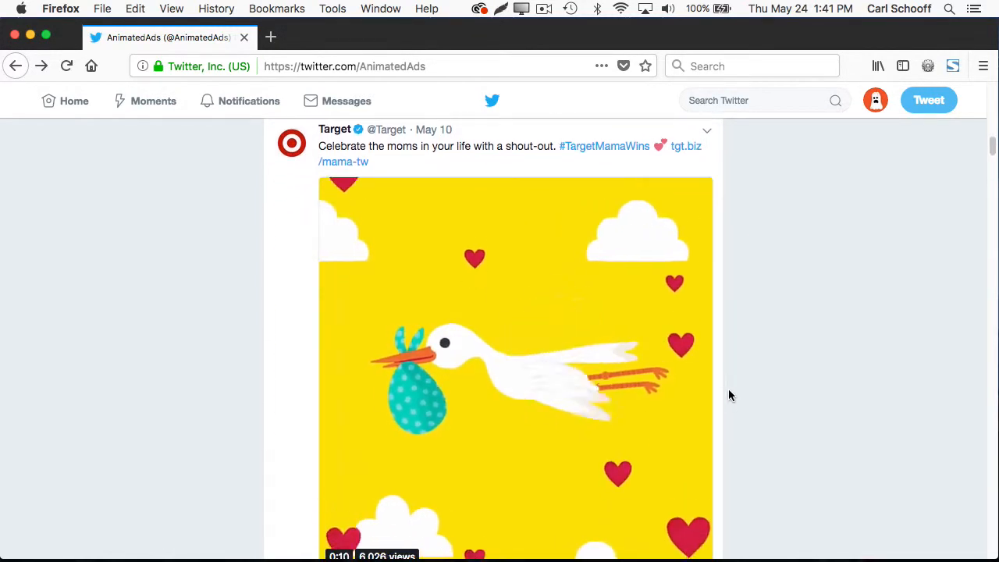
pyautogui.scroll(-8, 781, 373)
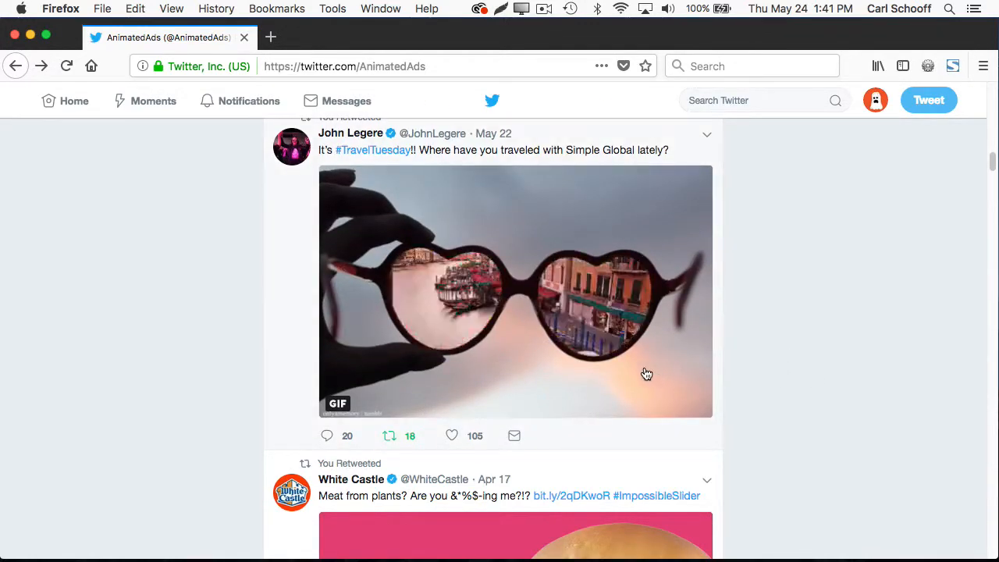
pyautogui.scroll(-6, 777, 363)
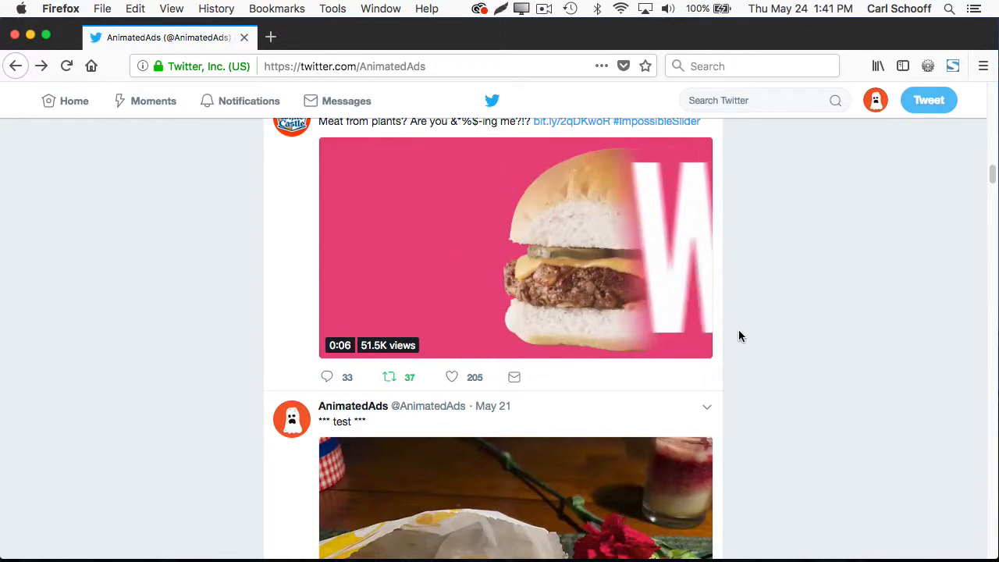
pyautogui.scroll(-10, 763, 356)
pyautogui.scroll(-15, 775, 364)
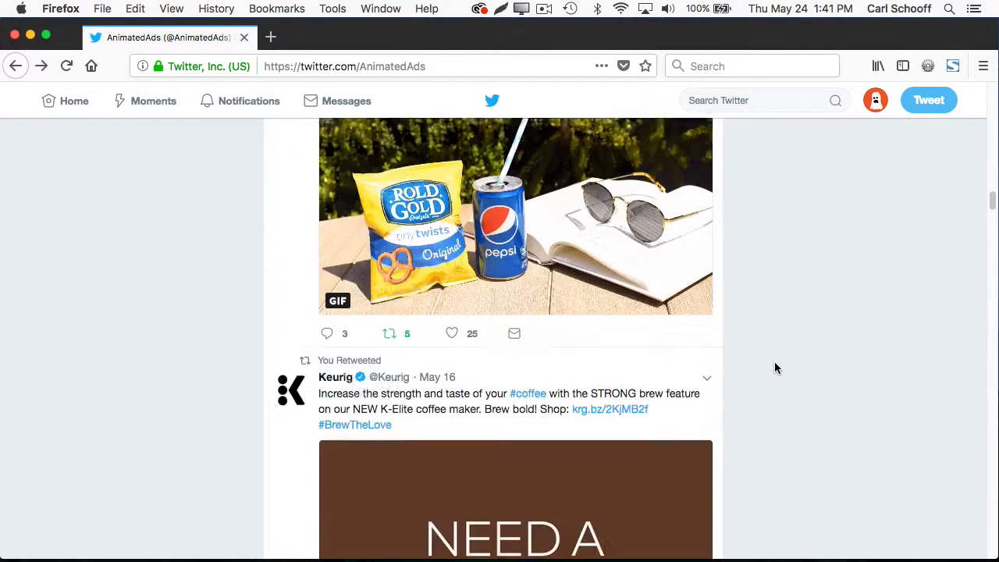
pyautogui.scroll(-15, 773, 359)
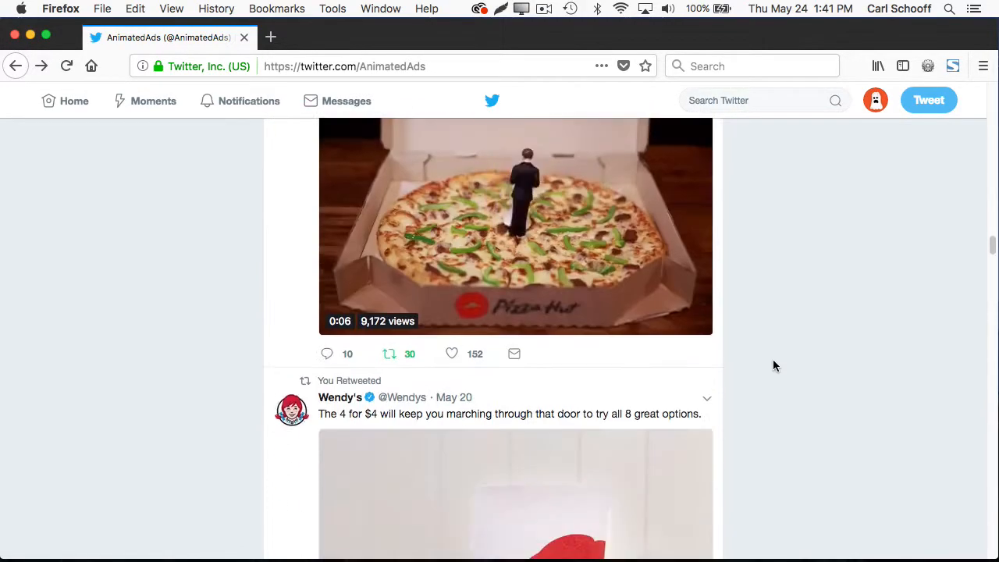
pyautogui.scroll(-5, 772, 363)
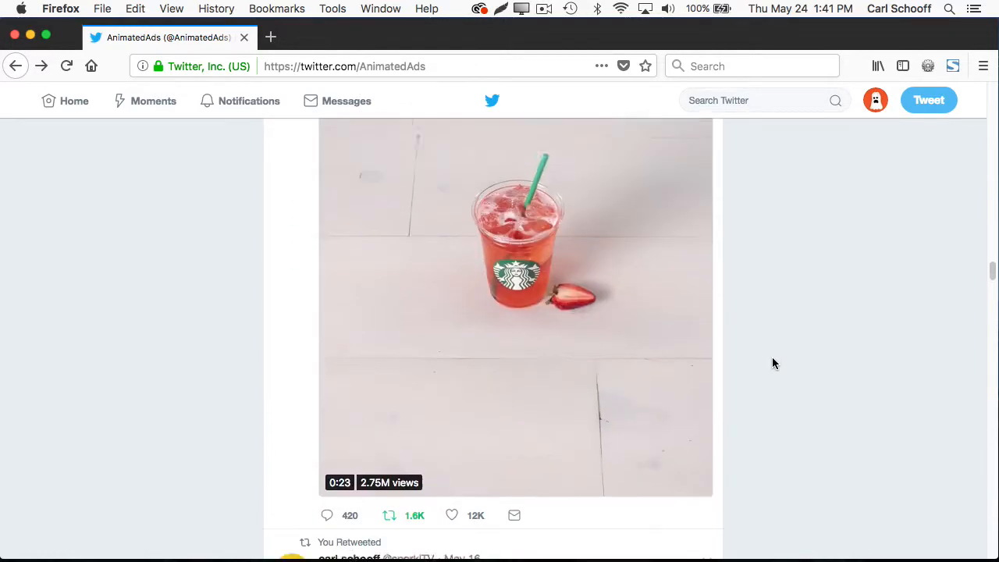
pyautogui.scroll(1, 769, 365)
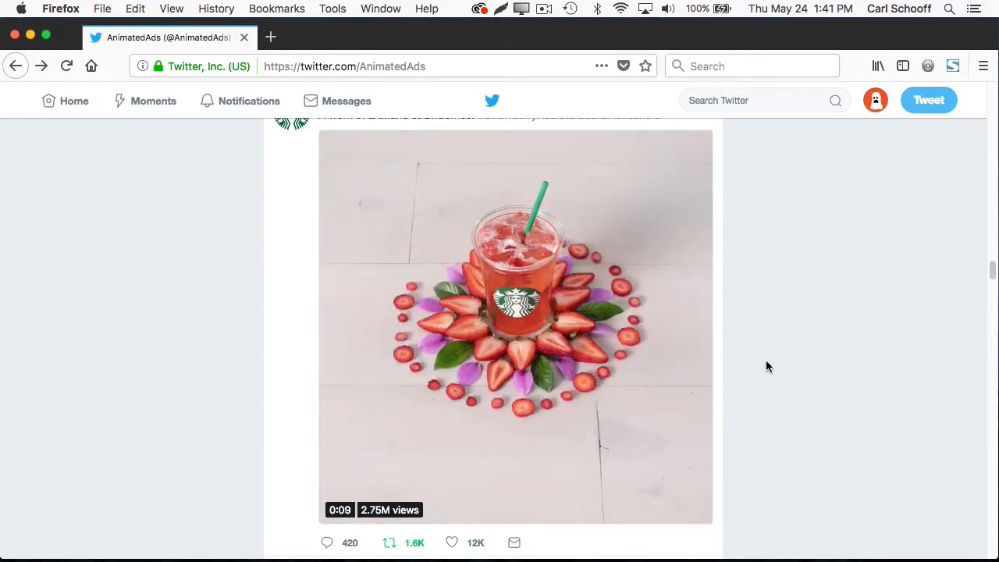
pyautogui.scroll(-10, 762, 364)
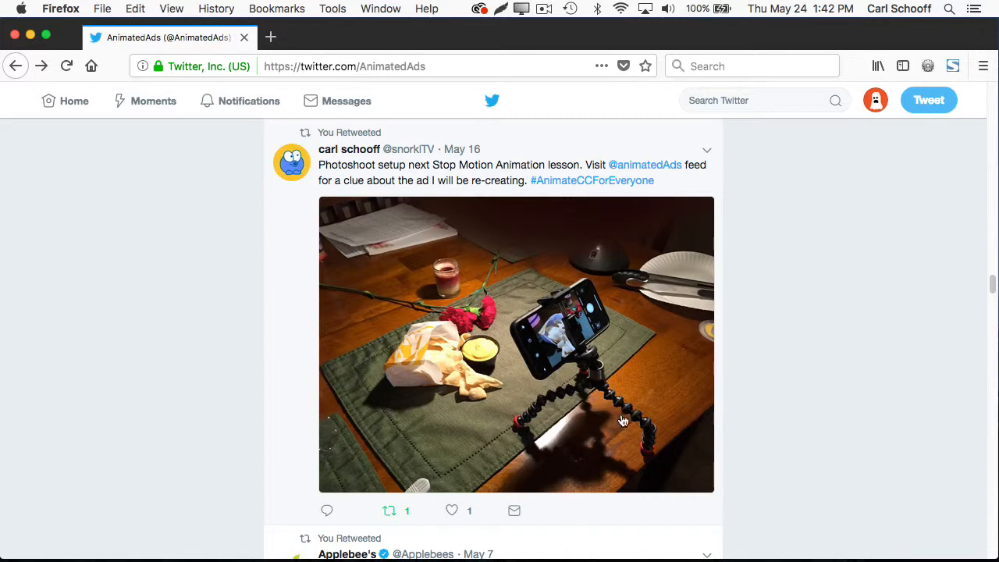
pyautogui.scroll(-5, 767, 396)
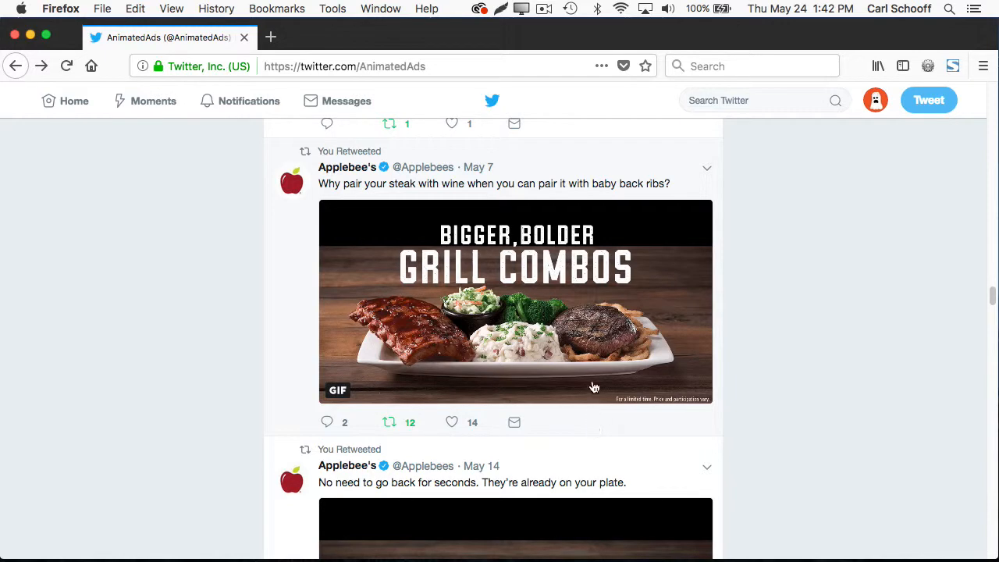
pyautogui.scroll(-5, 764, 421)
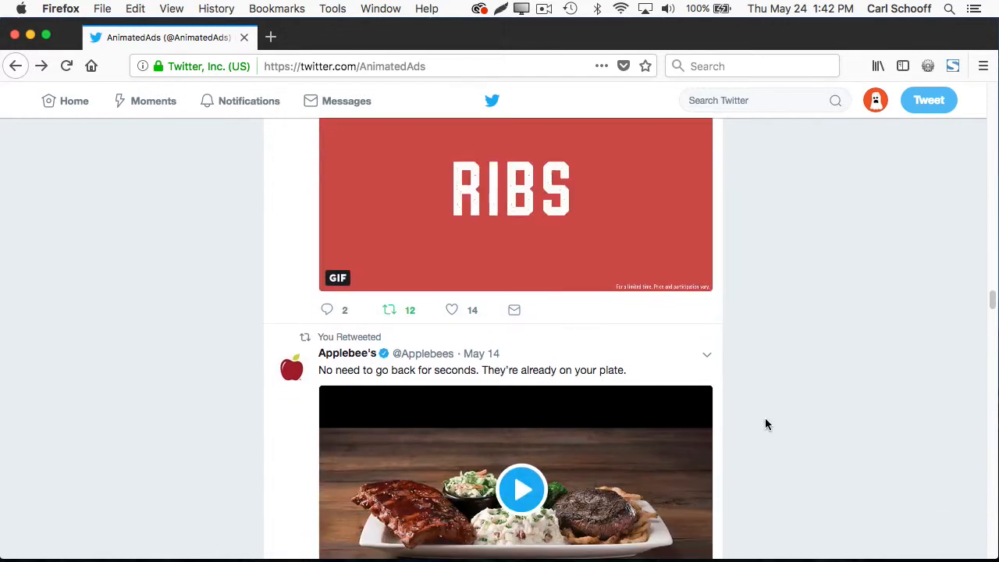
pyautogui.scroll(-20, 767, 425)
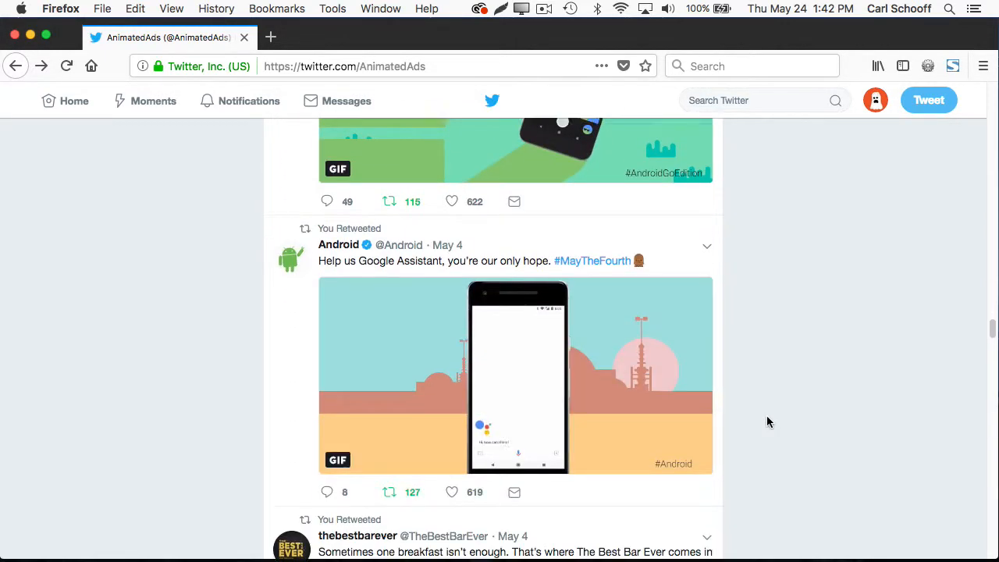
pyautogui.scroll(-20, 767, 421)
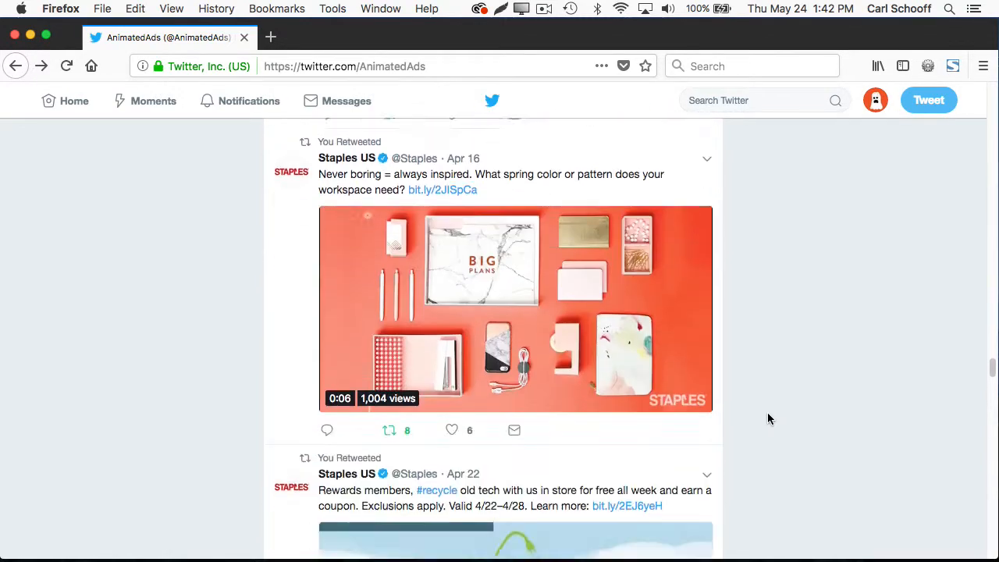
pyautogui.scroll(-20, 768, 420)
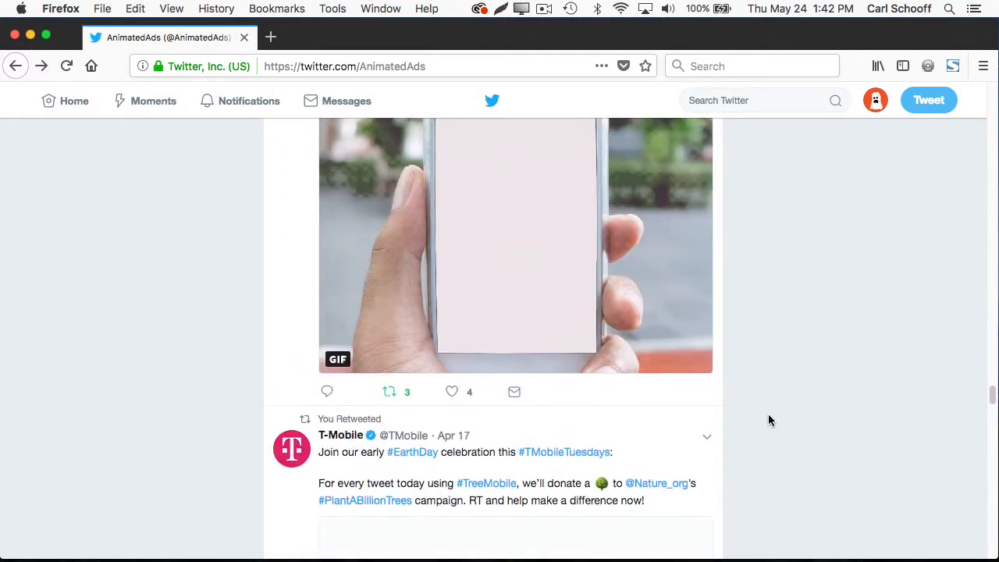
pyautogui.scroll(-20, 768, 420)
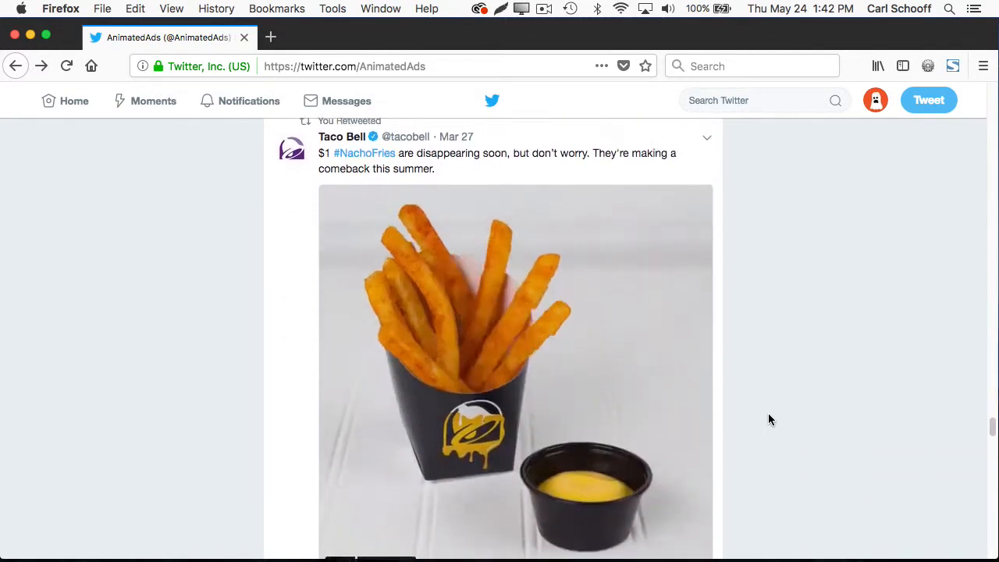
pyautogui.scroll(-2, 768, 420)
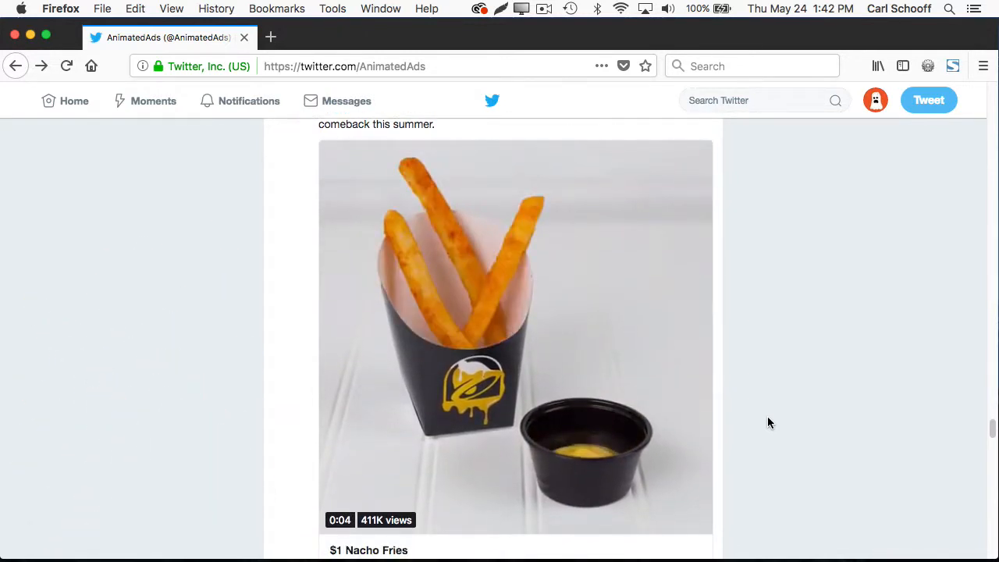
pyautogui.scroll(-1, 768, 419)
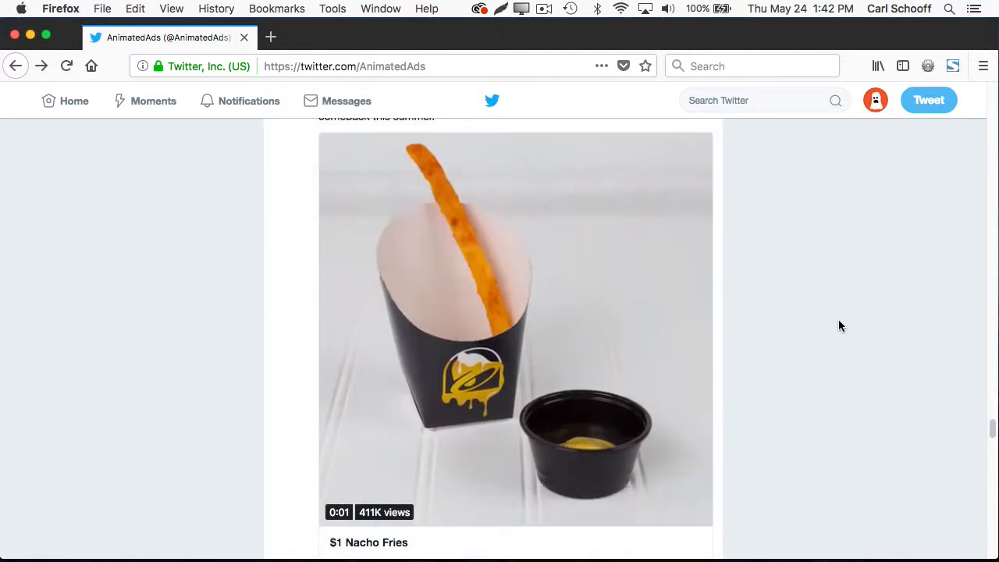
pyautogui.scroll(2, 839, 326)
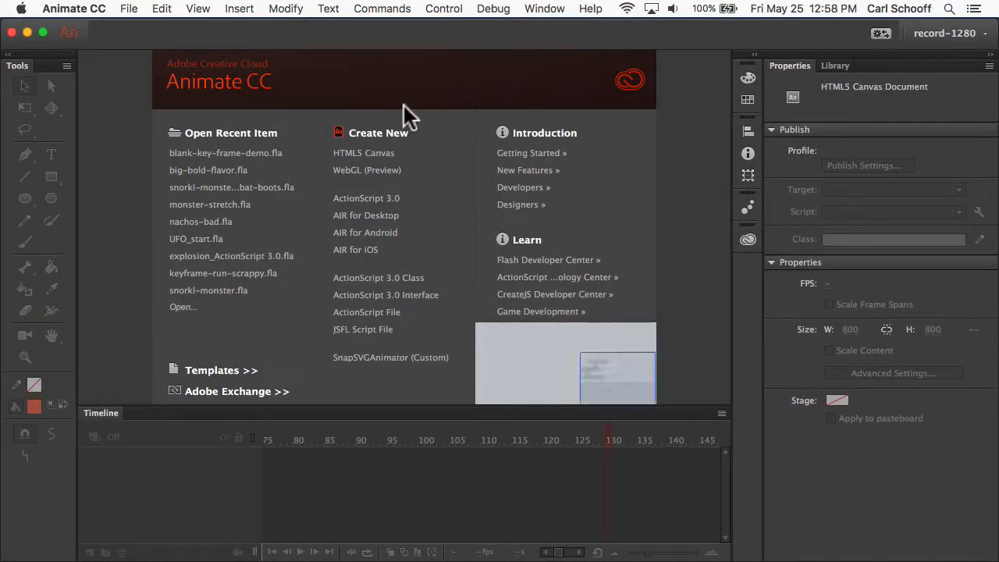
# Create a new HTML5 Canvas document in Animate CC, sized 800 by 800 px, with the stage fitted in the window
pyautogui.click(370, 153)
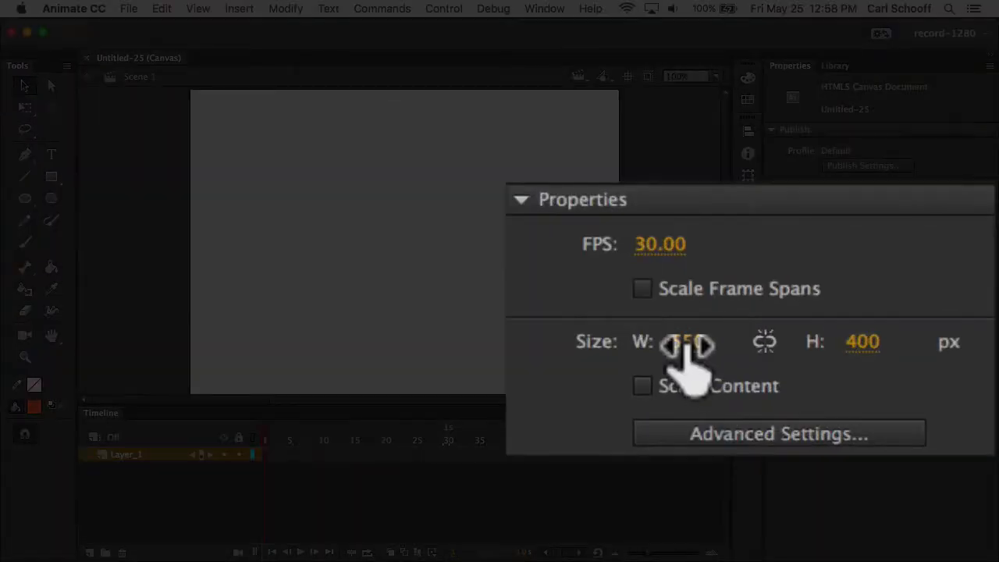
pyautogui.click(850, 328)
pyautogui.write('800')
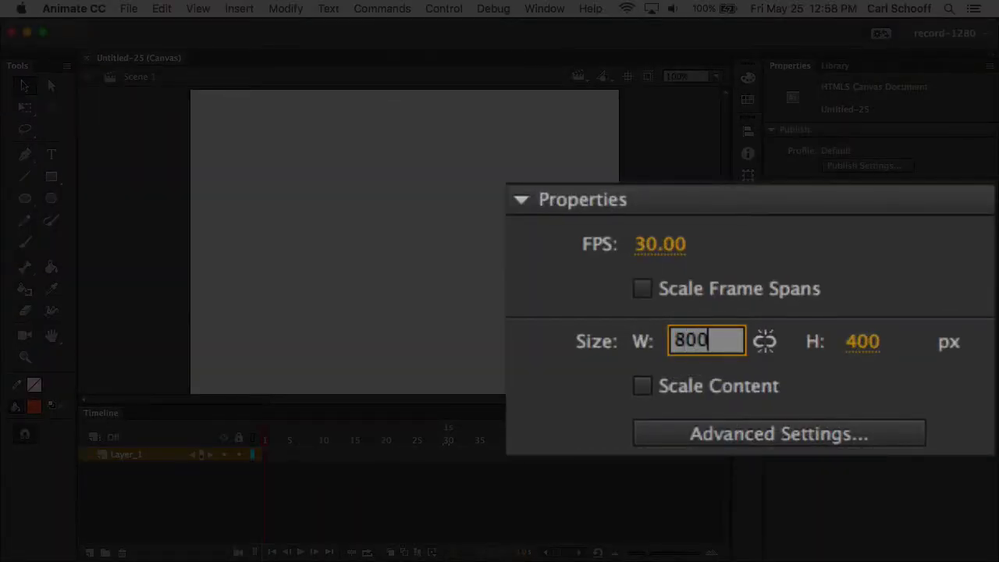
pyautogui.press('Tab')
pyautogui.write('800')
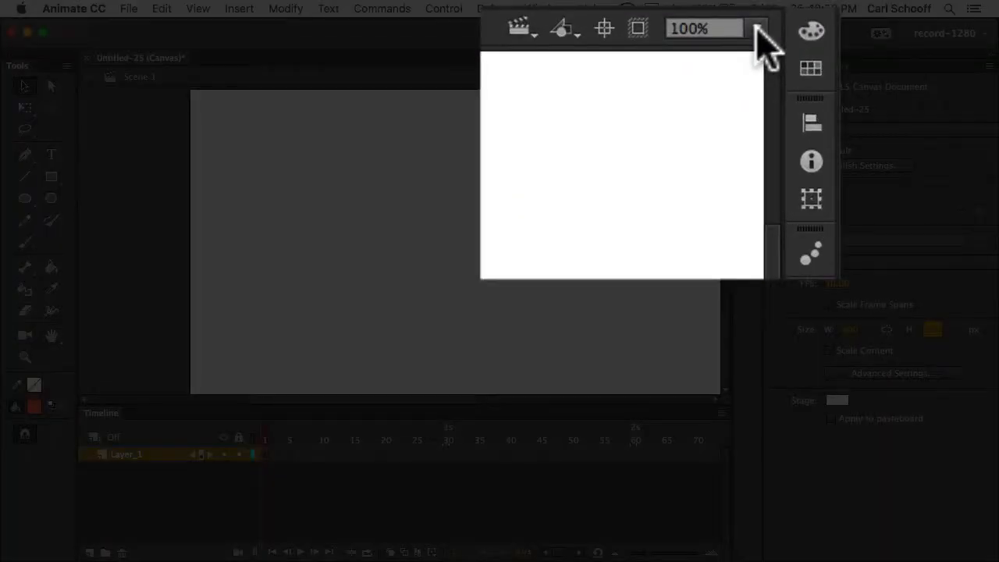
pyautogui.click(716, 76)
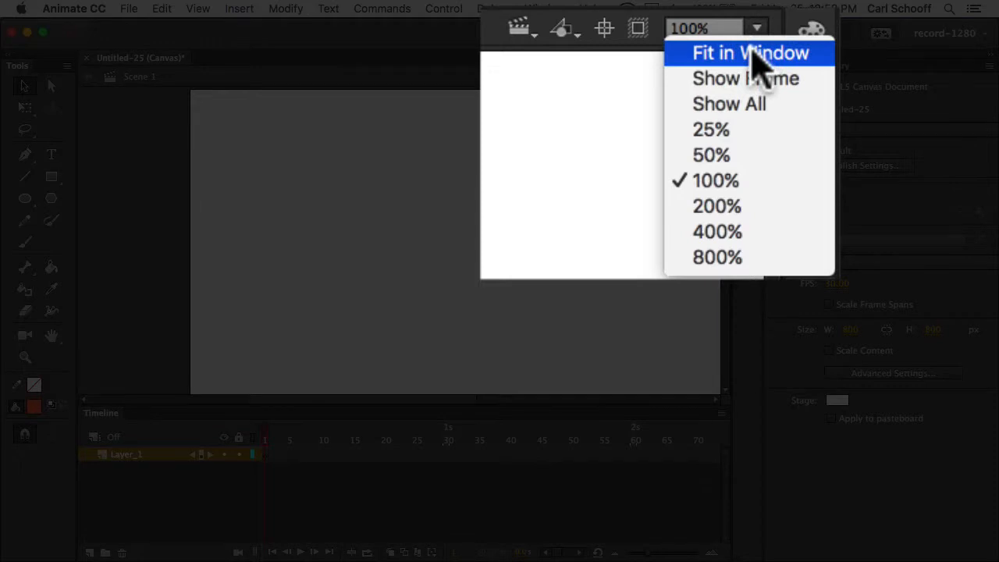
pyautogui.click(712, 86)
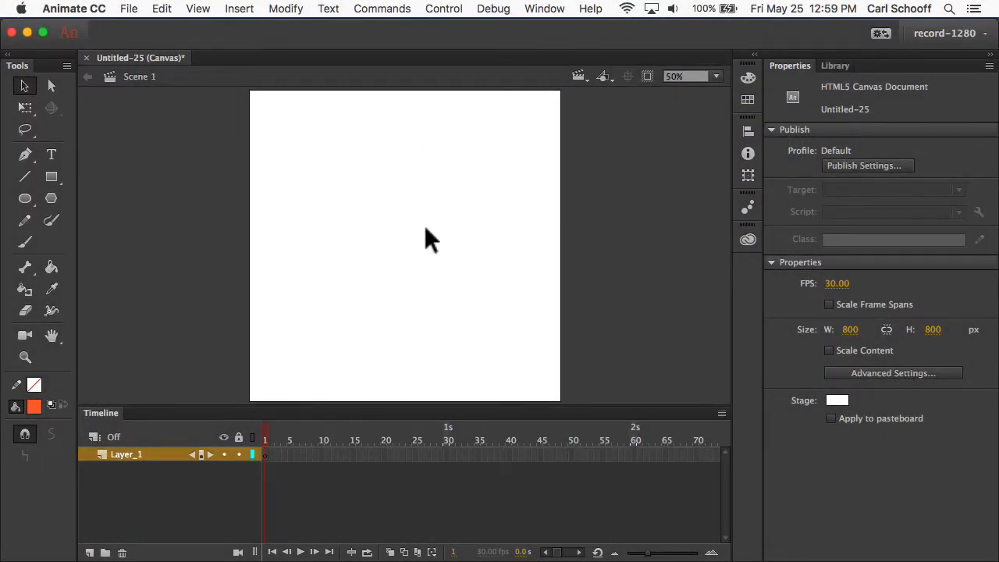
# Start an import to the stage so the image files in the photos-small folder can be chosen
pyautogui.click(130, 9)
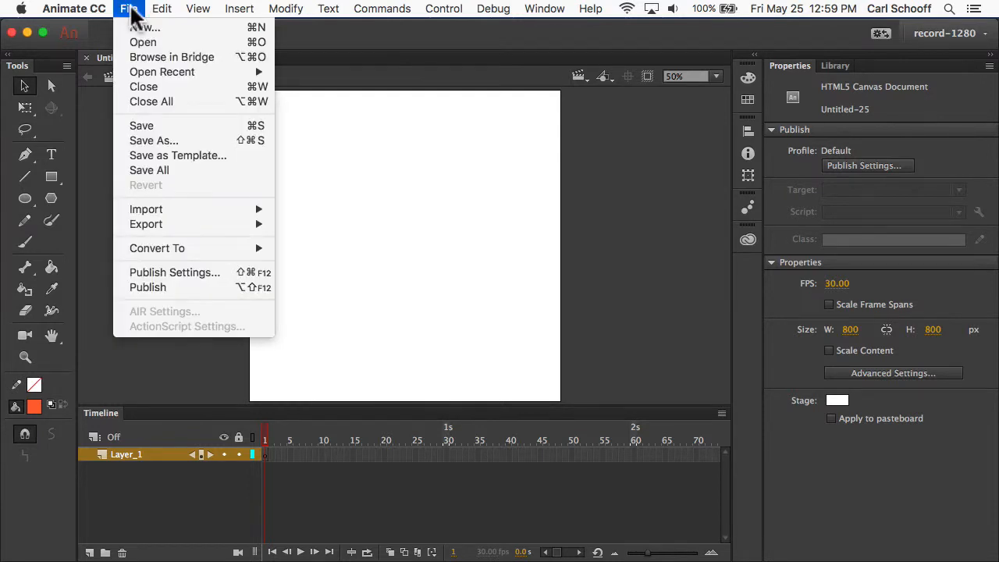
pyautogui.moveTo(250, 214)
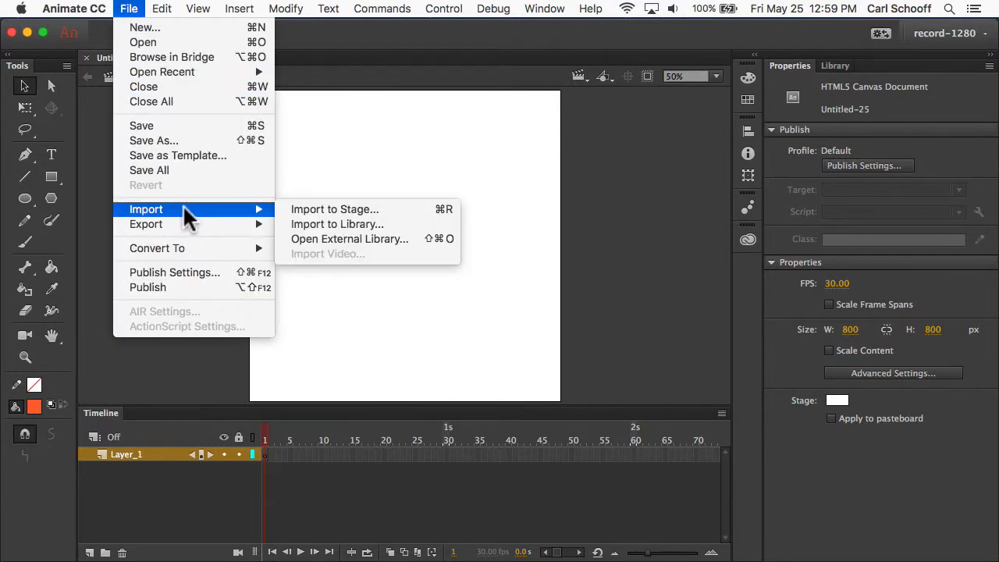
pyautogui.click(337, 210)
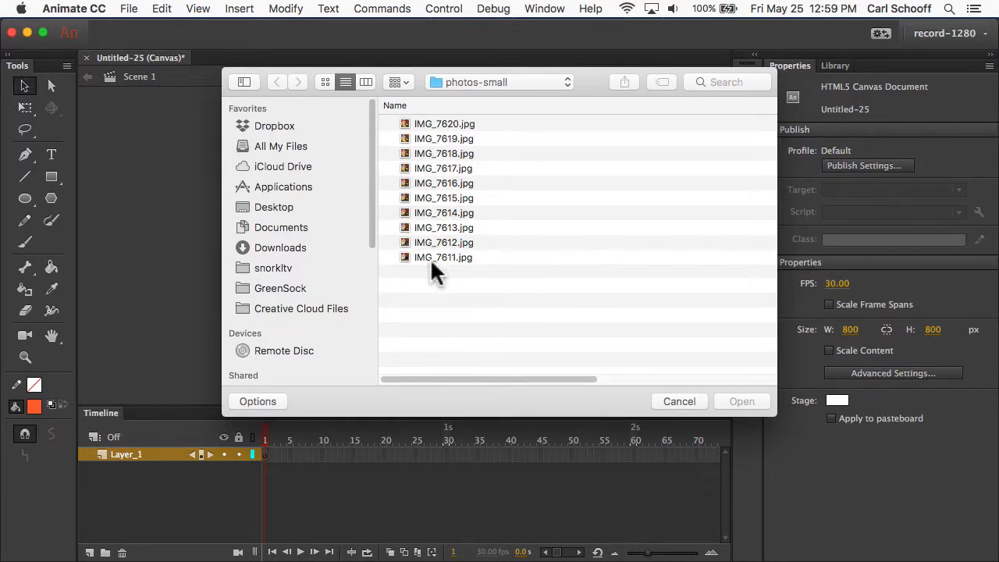
# Preview the photos in the photos-small folder in sequence, from IMG_7611.jpg through IMG_7620.jpg, and close the preview
pyautogui.click(456, 260)
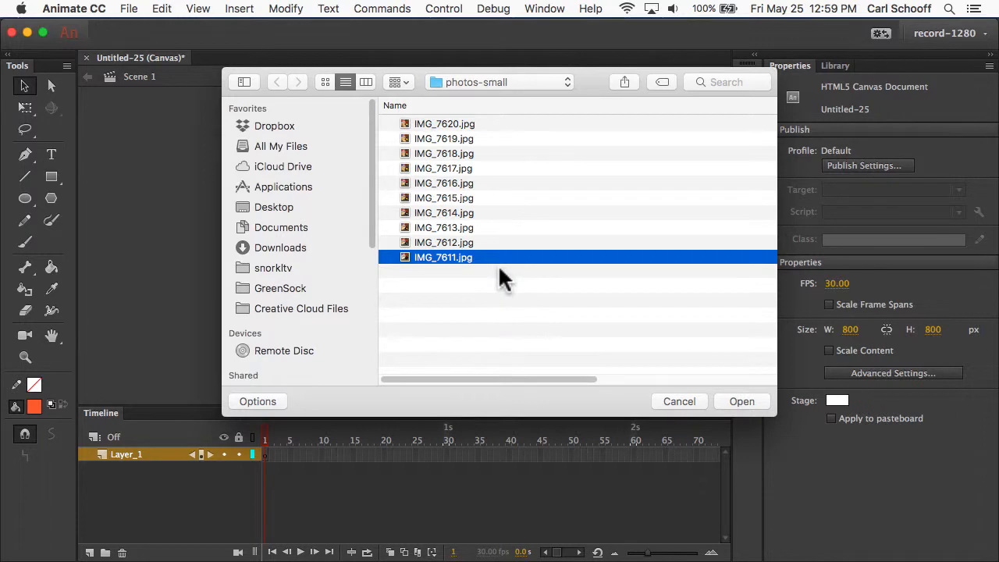
pyautogui.press('space')
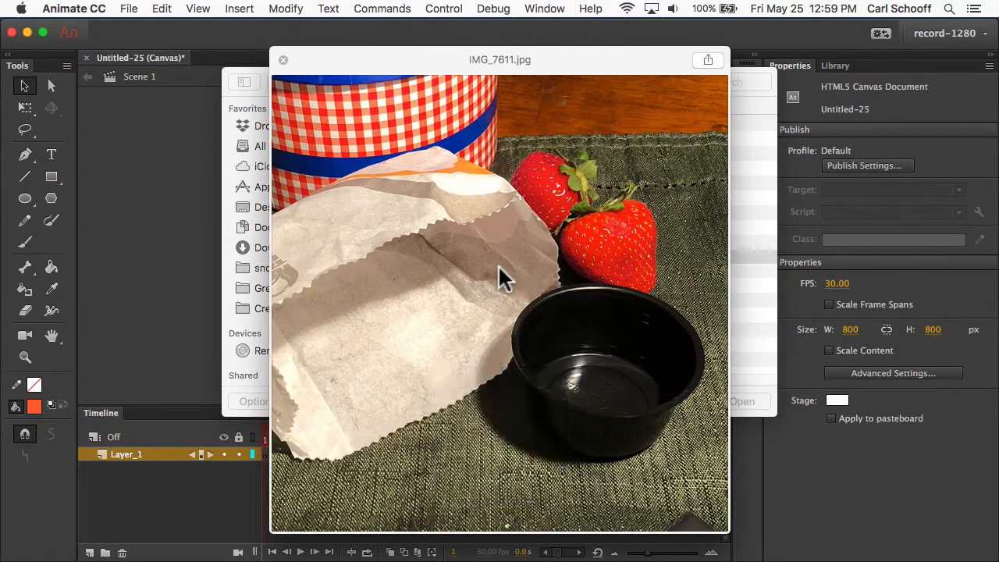
pyautogui.press('Up')
pyautogui.press('Up')
pyautogui.press('Up')
pyautogui.press('Up')
pyautogui.press('Up')
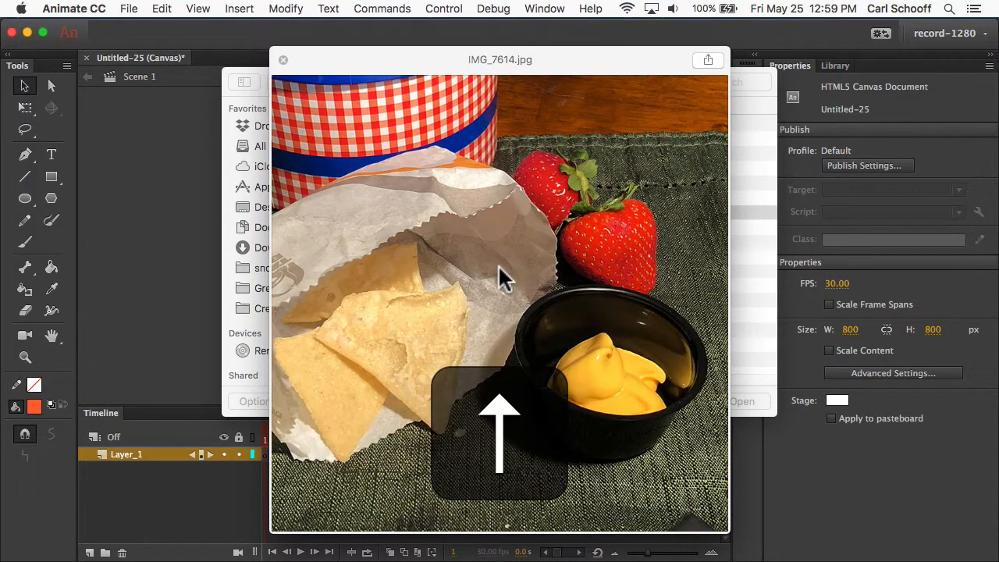
pyautogui.press('Up')
pyautogui.press('Up')
pyautogui.press('Up')
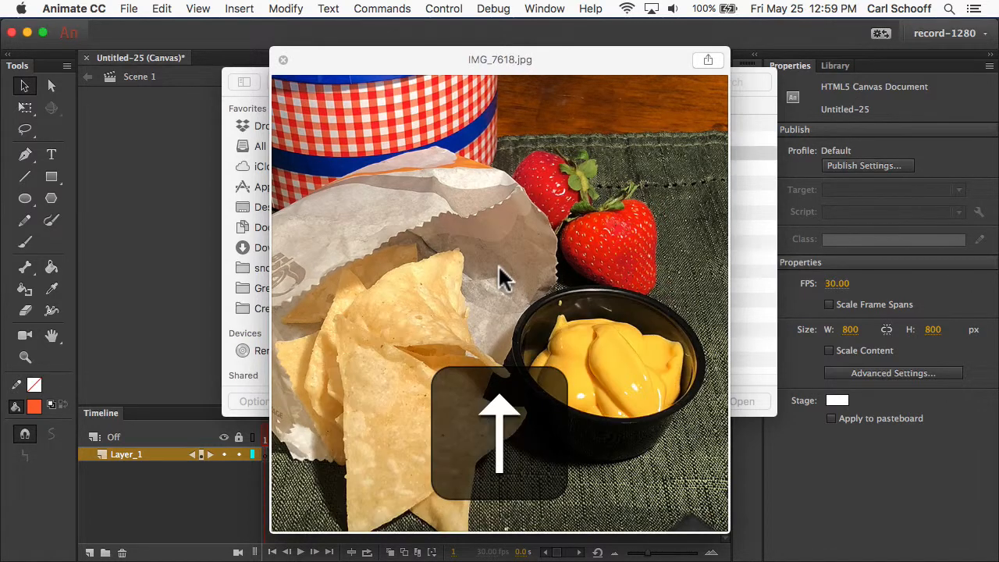
pyautogui.press('Up')
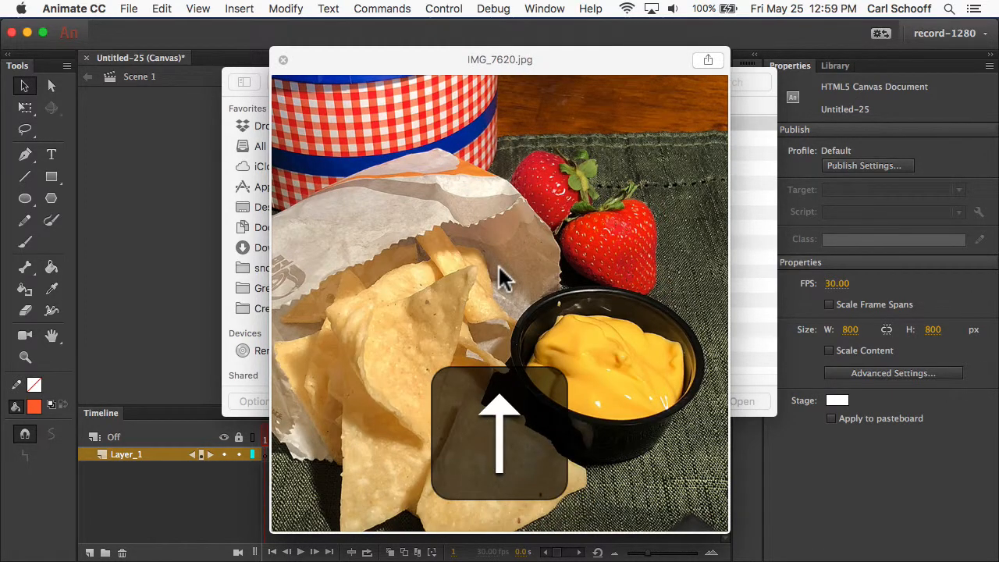
pyautogui.press('Up')
pyautogui.press('Down')
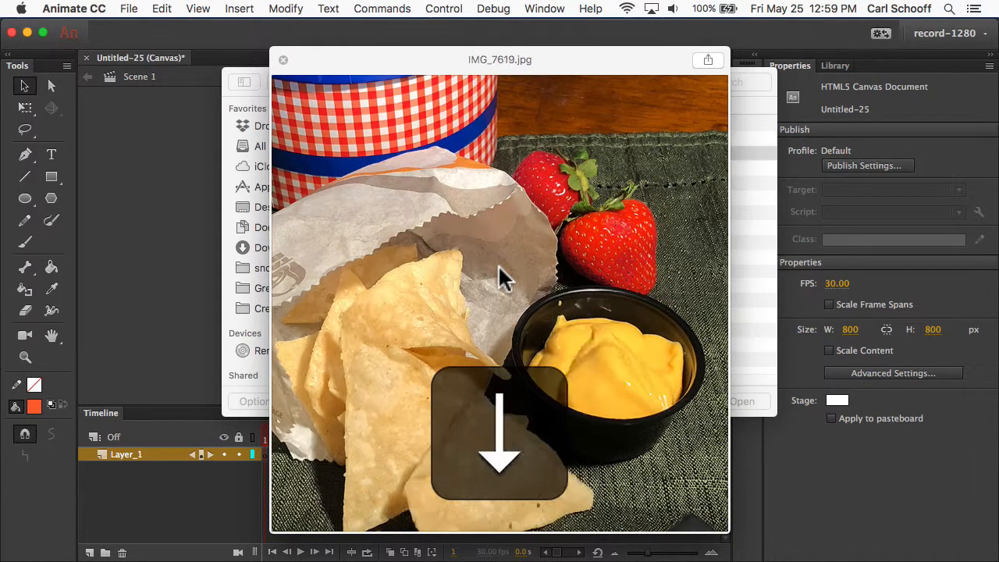
pyautogui.press('Down')
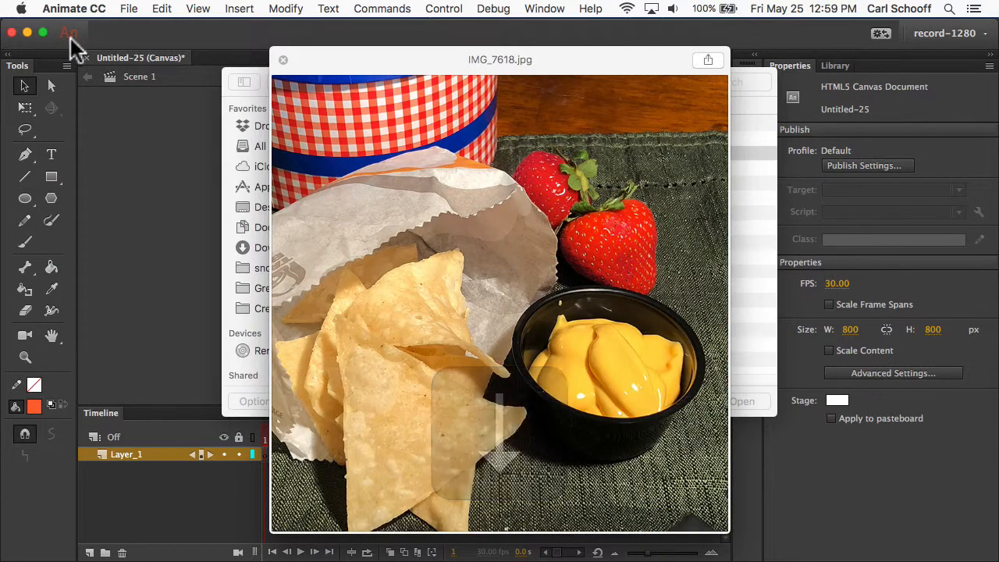
pyautogui.click(284, 59)
pyautogui.click(490, 299)
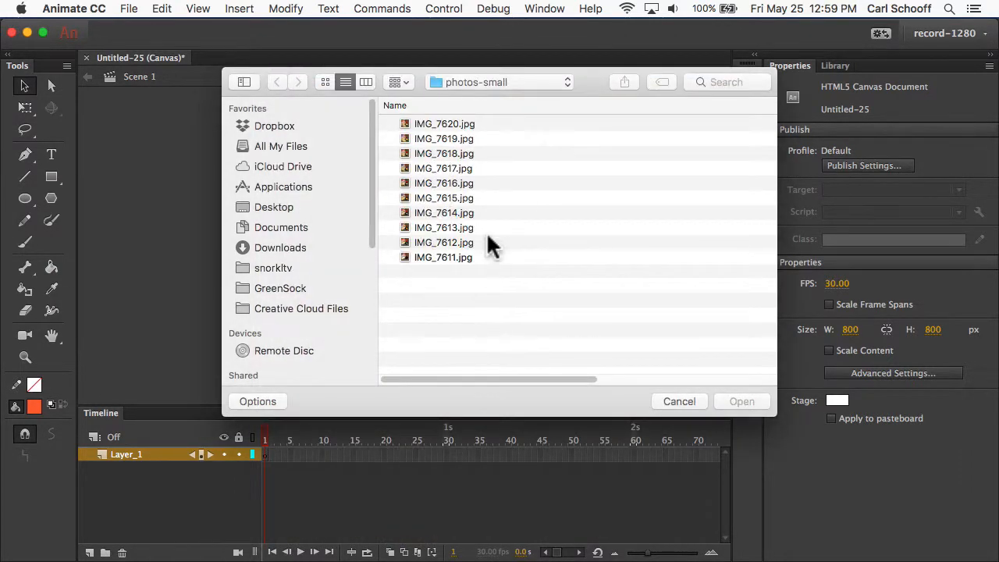
# Import IMG_7611.jpg from the photos-small folder to the stage together with all other images in its numbered sequence
pyautogui.click(444, 258)
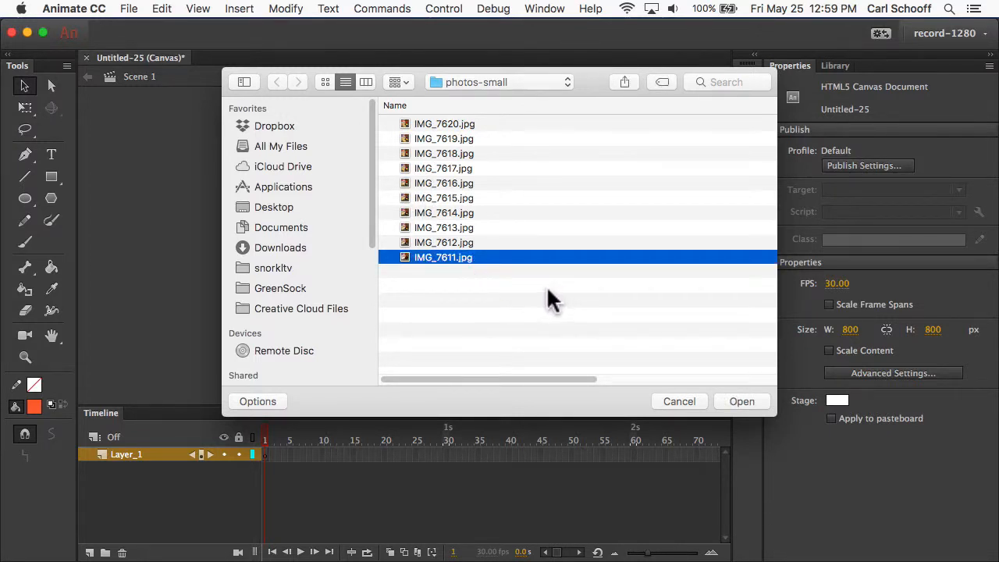
pyautogui.click(741, 401)
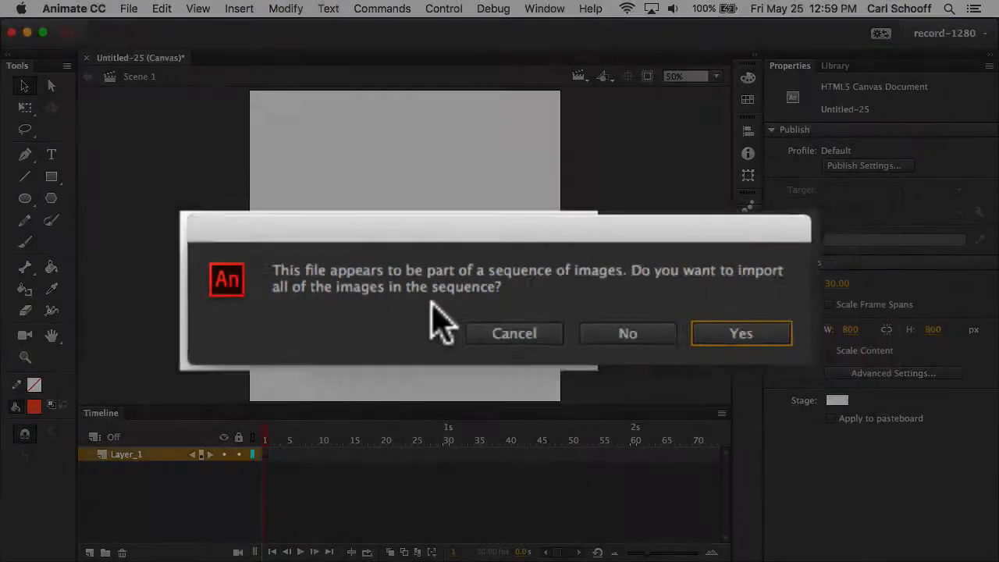
pyautogui.click(651, 318)
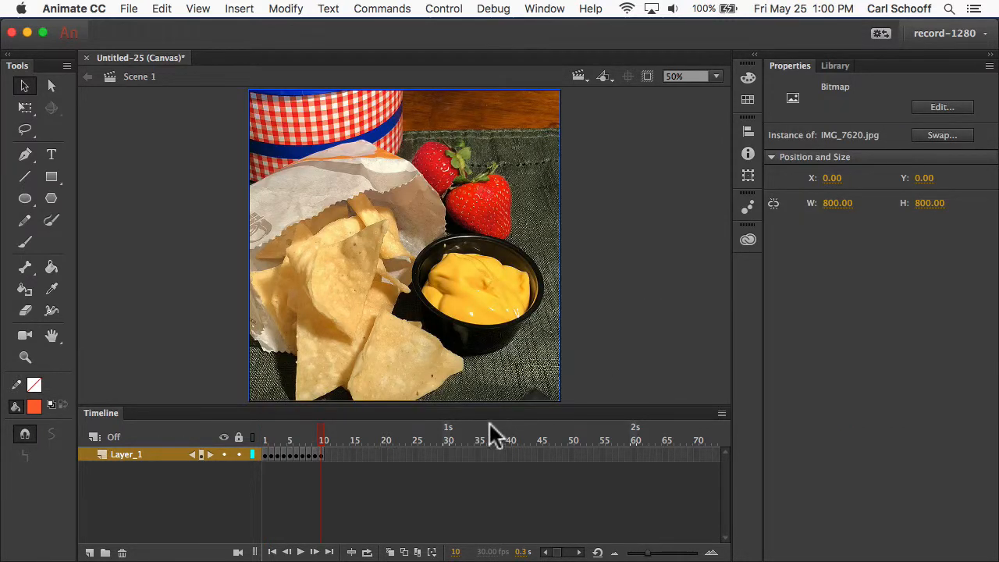
# Scrub the playhead back and forth over frames 1 to 10 to check the imported photo keyframes on Layer_1
pyautogui.click(319, 438)
pyautogui.moveTo(320, 439); pyautogui.dragTo(252, 439)
pyautogui.moveTo(305, 439); pyautogui.dragTo(327, 437)
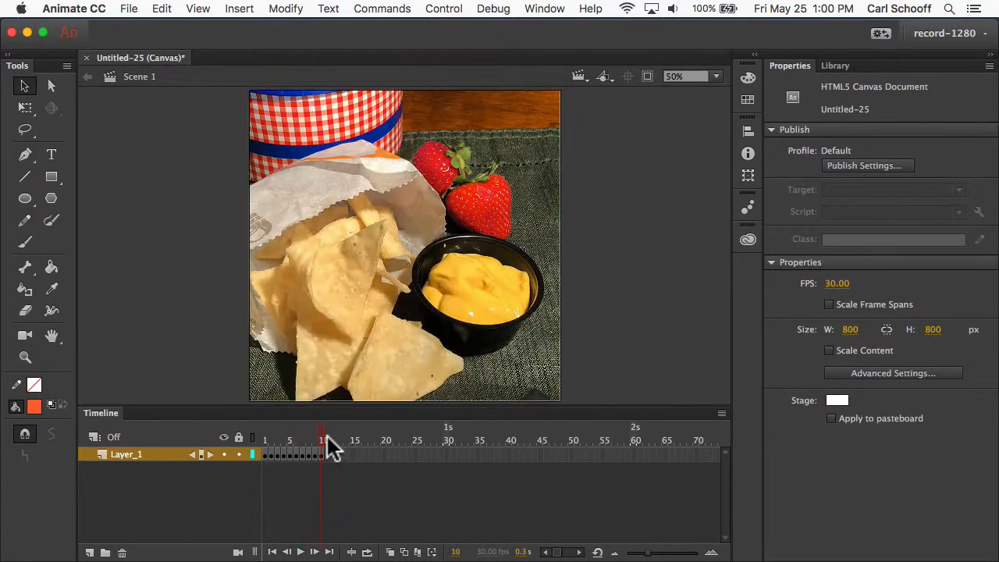
# Show the imported bitmaps in the document's library and review how the chips and cheese build up across the frames
pyautogui.click(834, 66)
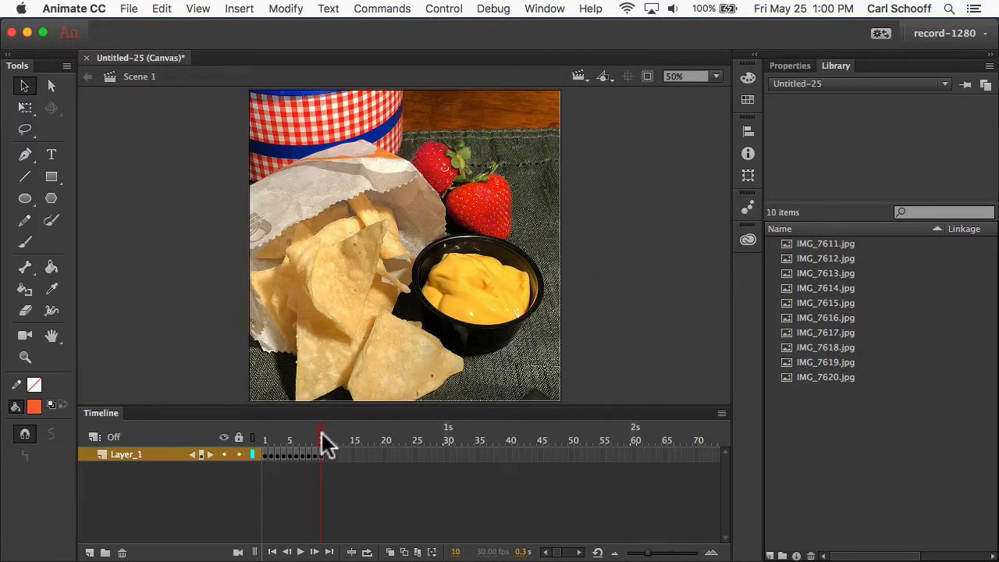
pyautogui.moveTo(322, 434)
pyautogui.mouseDown()
pyautogui.moveTo(263, 432)
pyautogui.moveTo(321, 432)
pyautogui.mouseUp()
pyautogui.moveTo(319, 431); pyautogui.dragTo(260, 430)
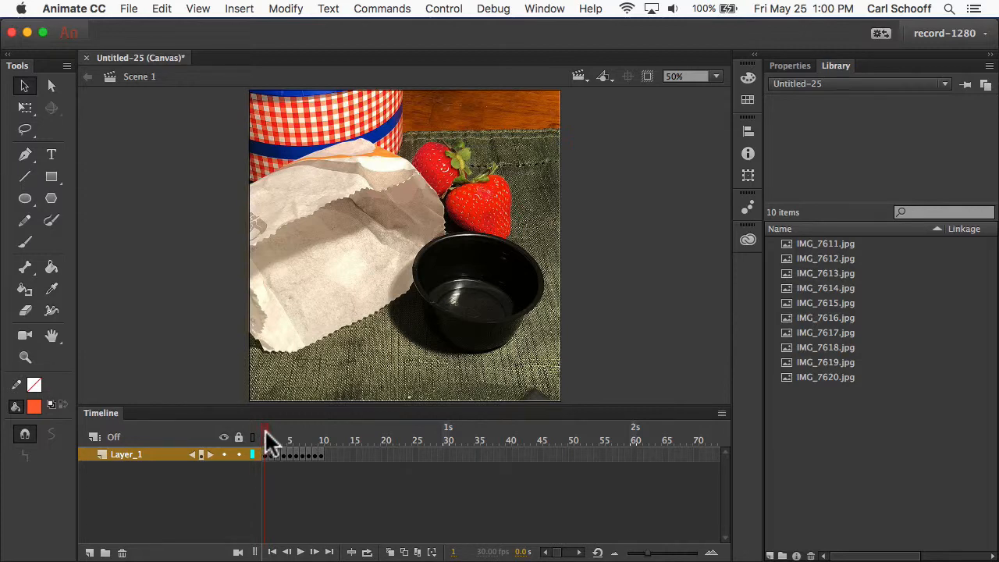
pyautogui.moveTo(266, 432); pyautogui.dragTo(290, 430)
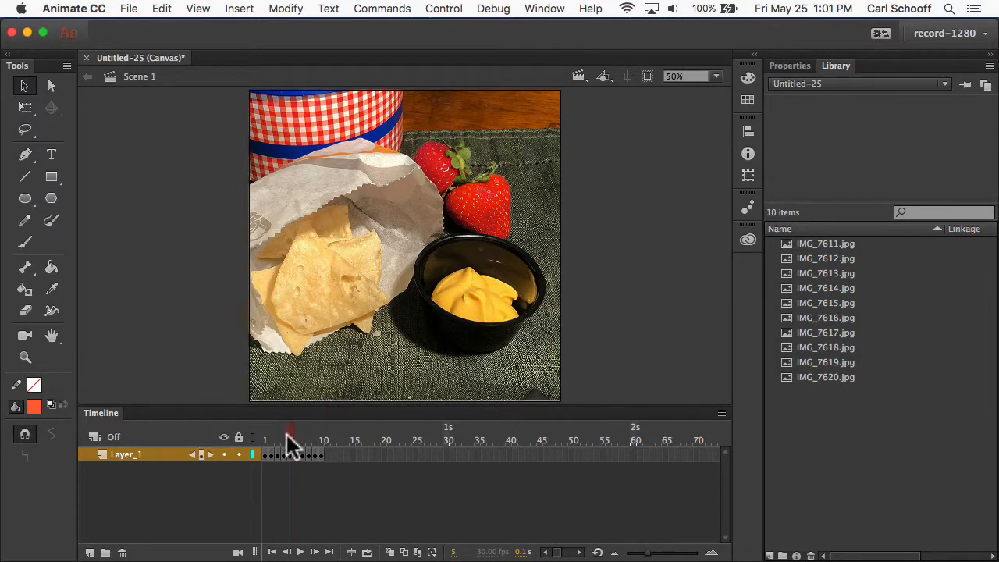
pyautogui.moveTo(287, 434); pyautogui.dragTo(320, 433)
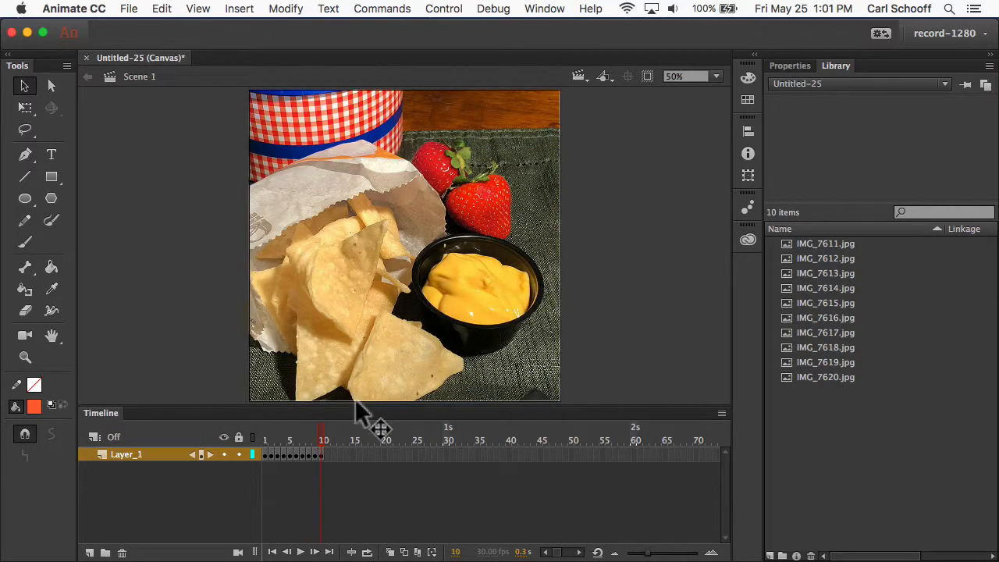
pyautogui.moveTo(317, 432); pyautogui.dragTo(283, 443)
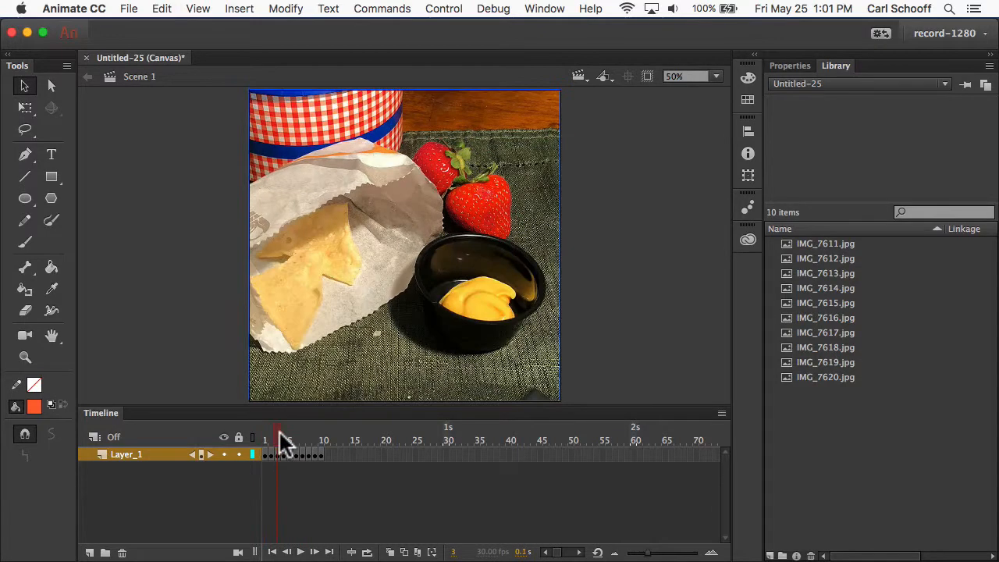